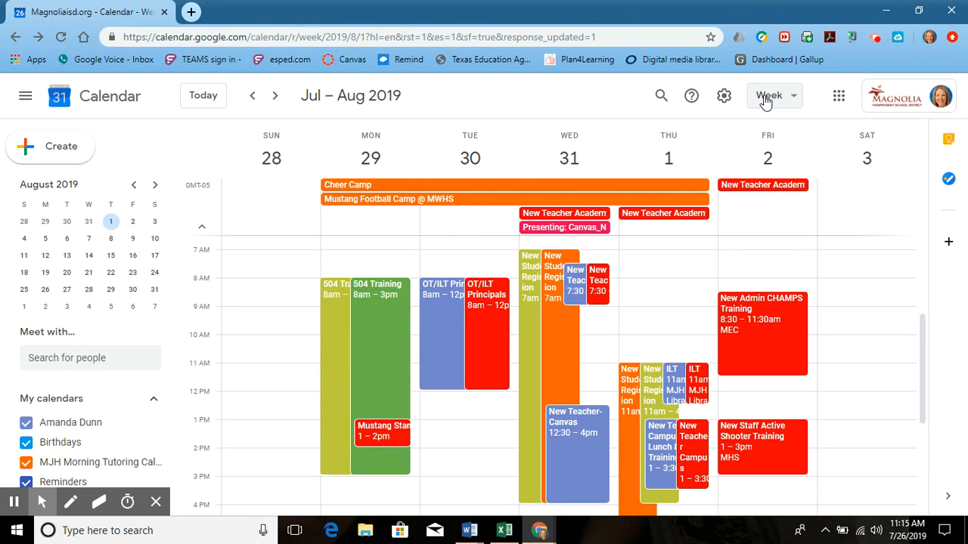
# Step: Switch the calendar to Month view, look at all events for August 8, and return to Week view
pyautogui.click(765, 101)
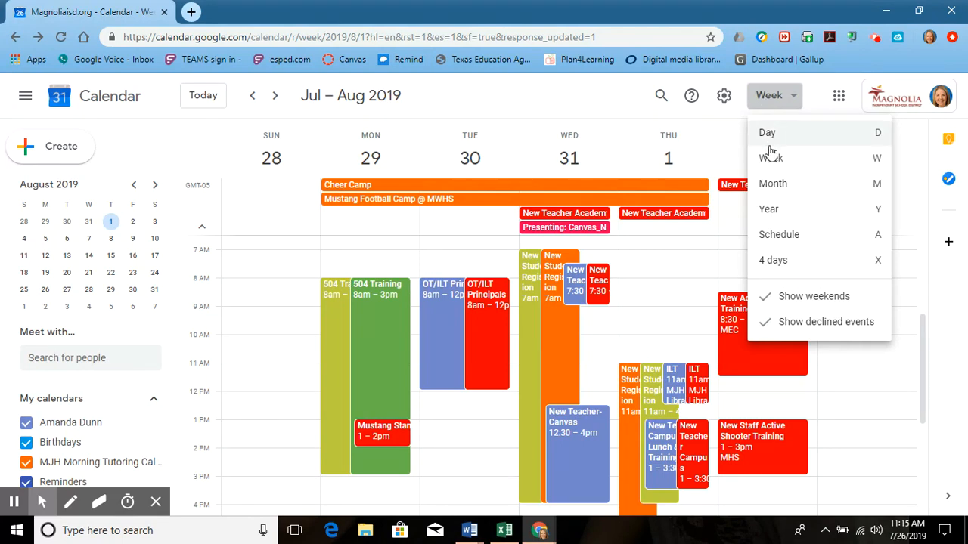
pyautogui.click(771, 184)
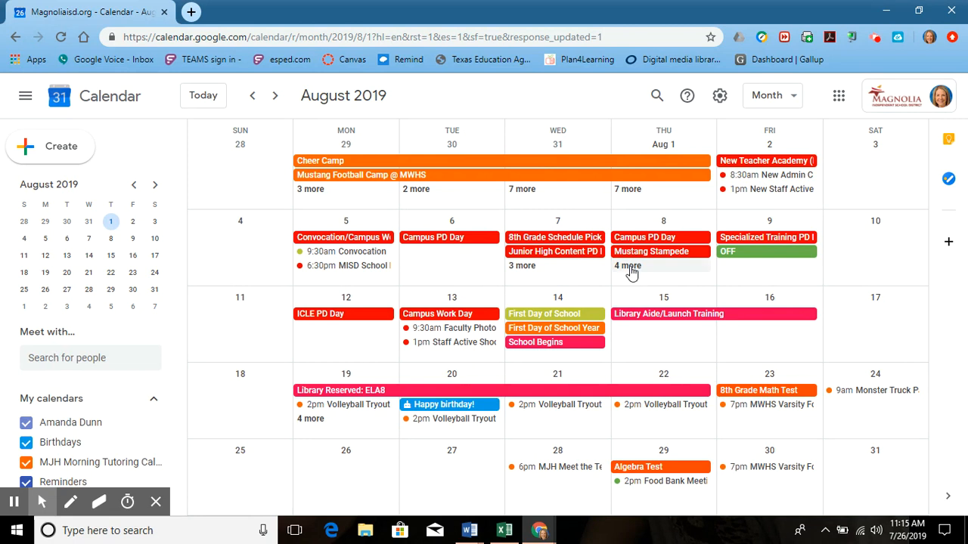
pyautogui.click(629, 267)
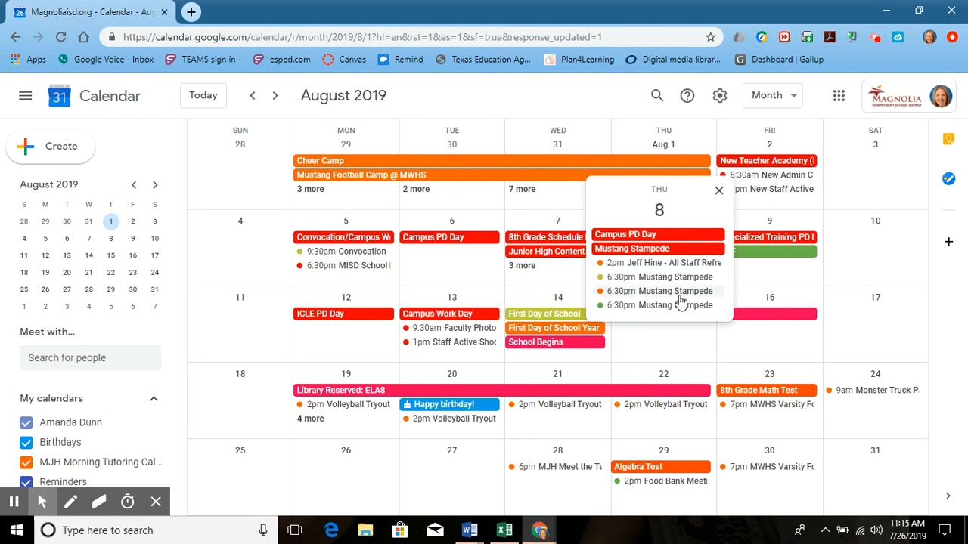
pyautogui.click(719, 192)
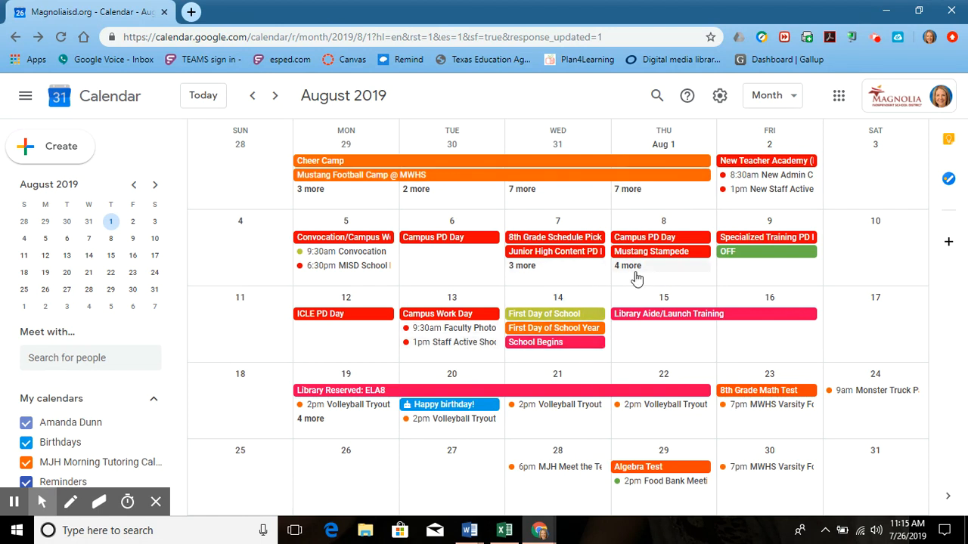
pyautogui.click(768, 96)
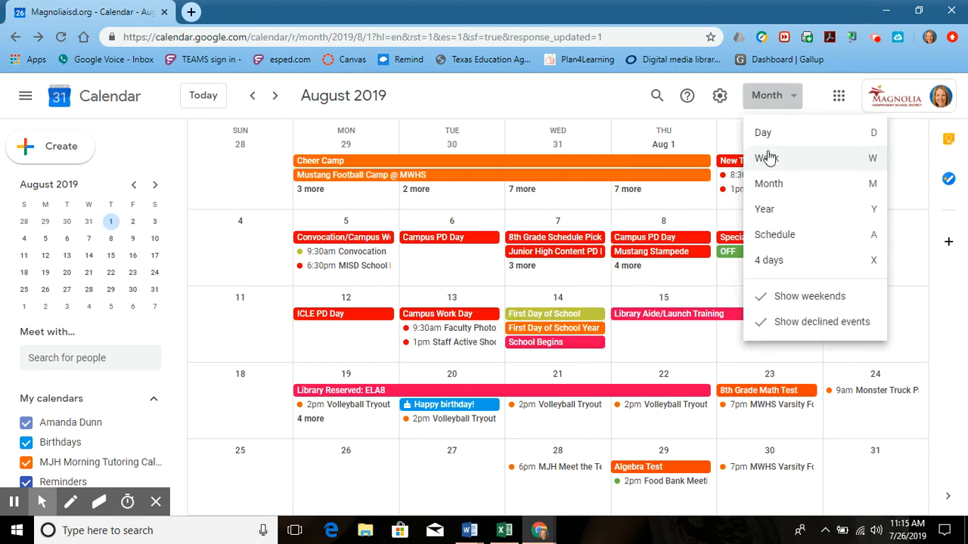
pyautogui.click(767, 158)
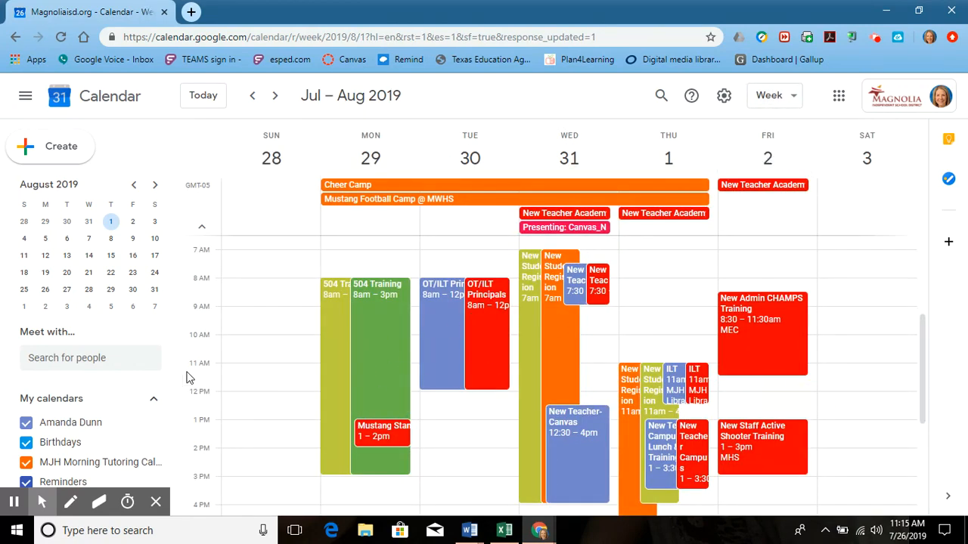
# Step: Look through the personal and other calendar lists, hiding the MJH Morning Tutoring calendar and showing it again
pyautogui.scroll(3, 419, 379)
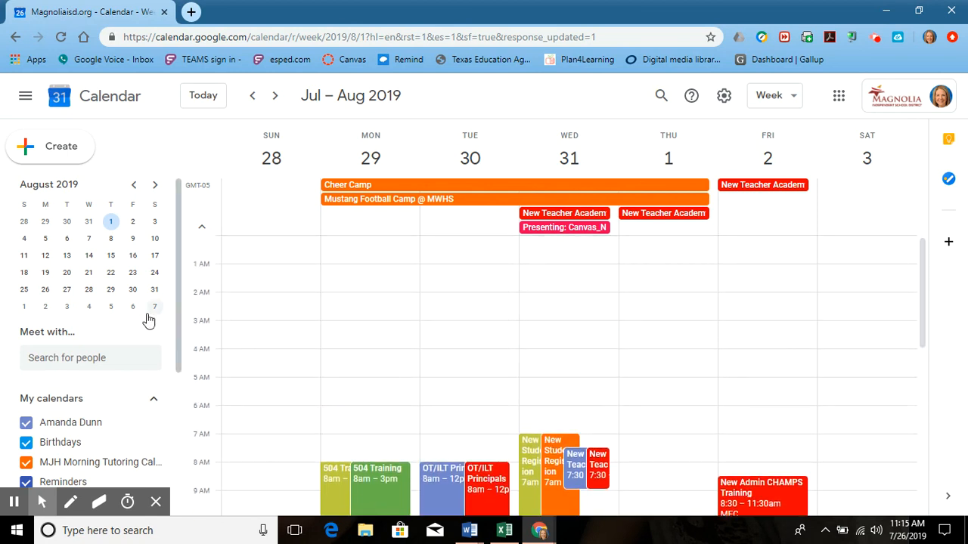
pyautogui.scroll(-2, 119, 318)
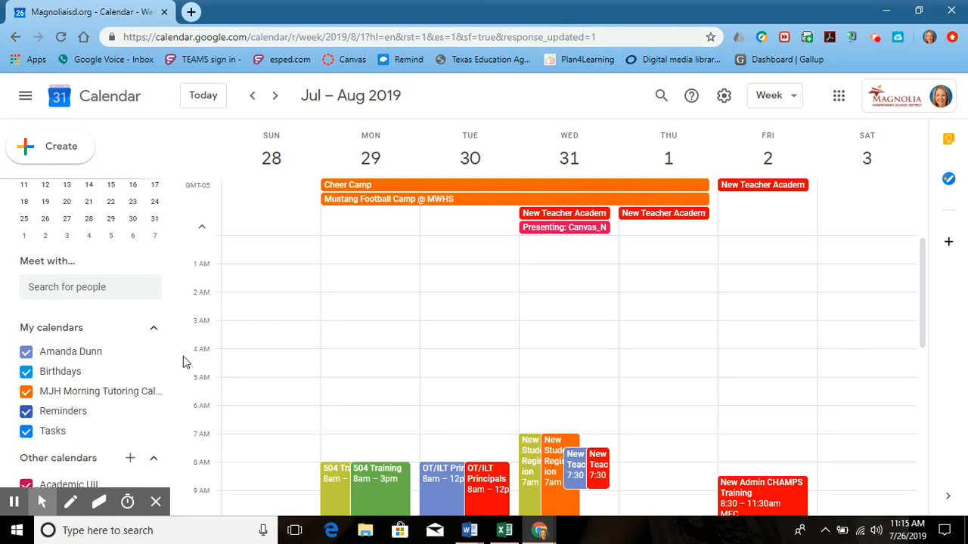
pyautogui.moveTo(178, 355); pyautogui.dragTo(174, 458)
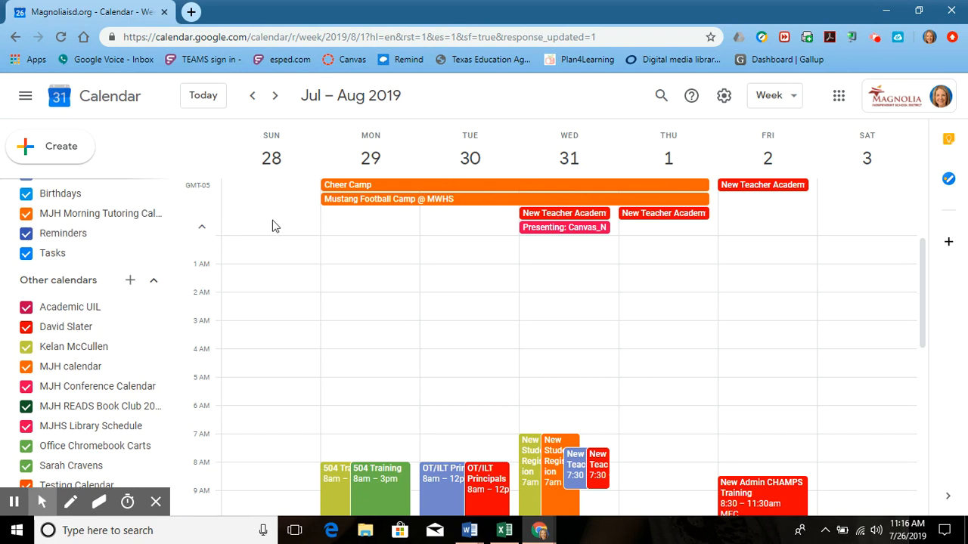
pyautogui.click(26, 215)
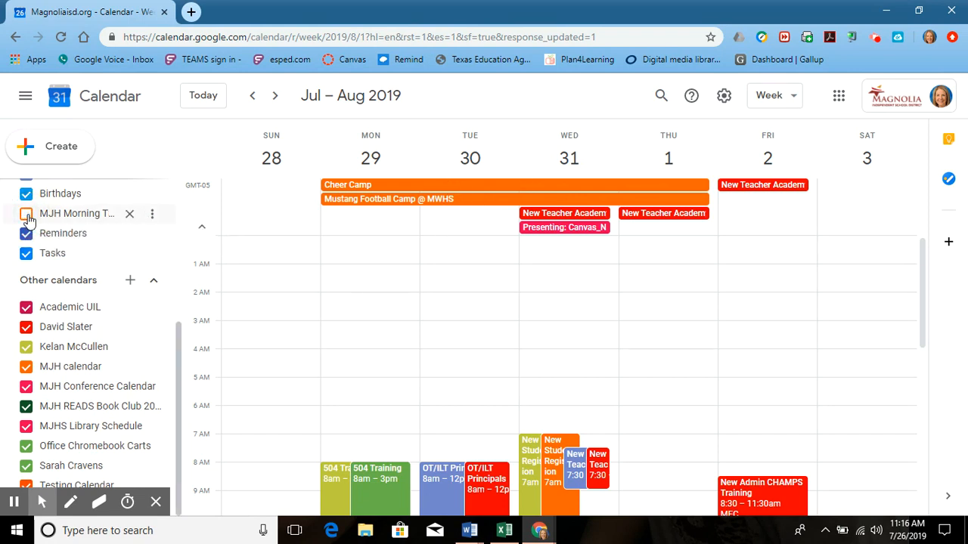
pyautogui.click(26, 216)
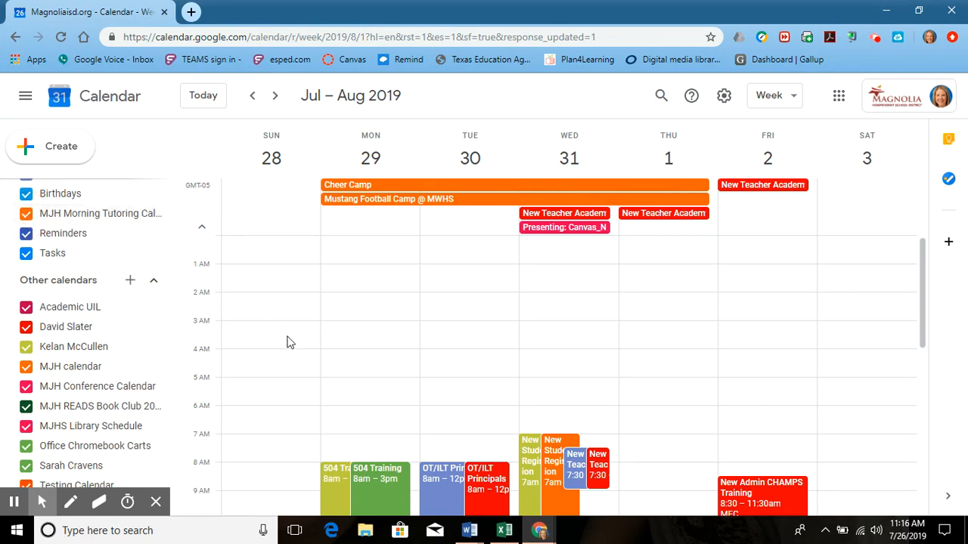
# Step: Start a new event at 2 PM on Tuesday, July 30 and title it "Practice"
pyautogui.scroll(-2, 402, 417)
pyautogui.scroll(2, 402, 417)
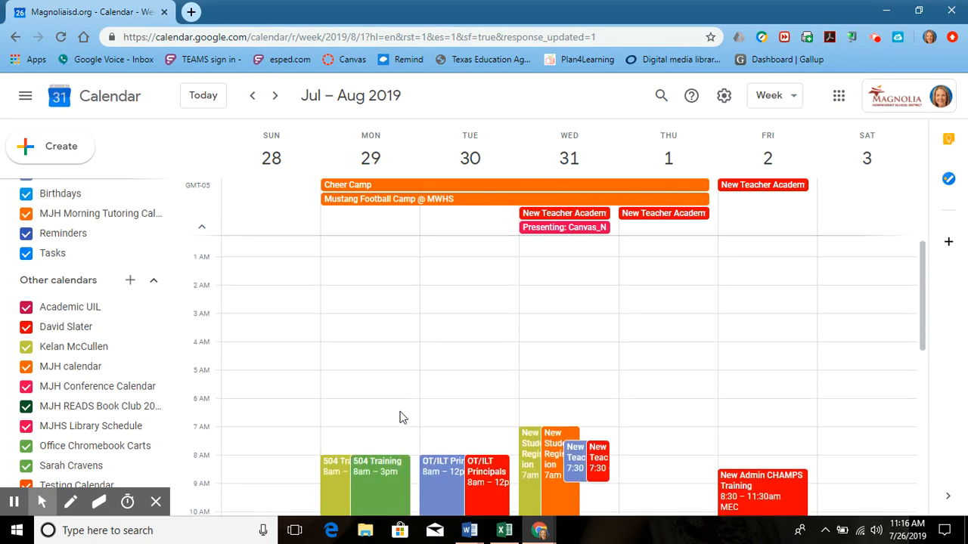
pyautogui.scroll(-4, 402, 417)
pyautogui.scroll(-3, 402, 418)
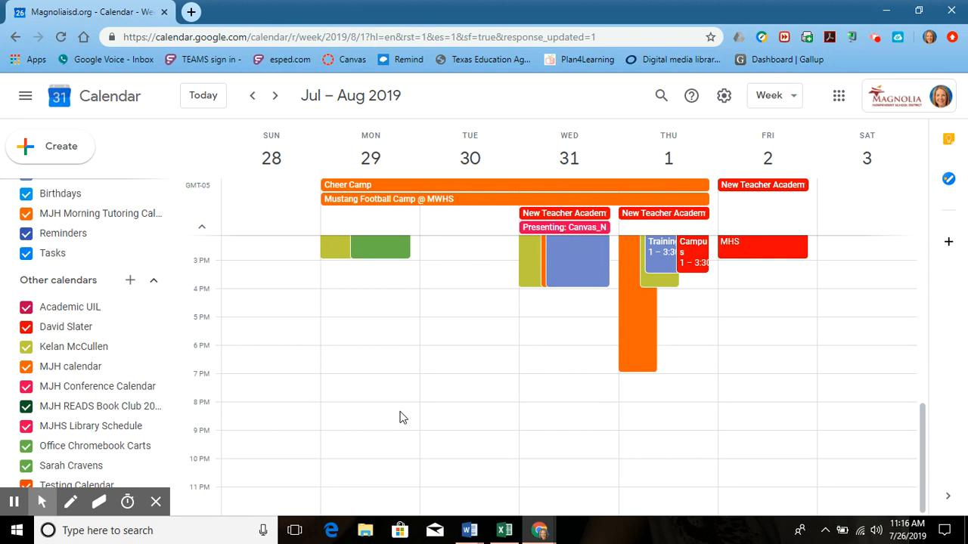
pyautogui.scroll(2, 403, 417)
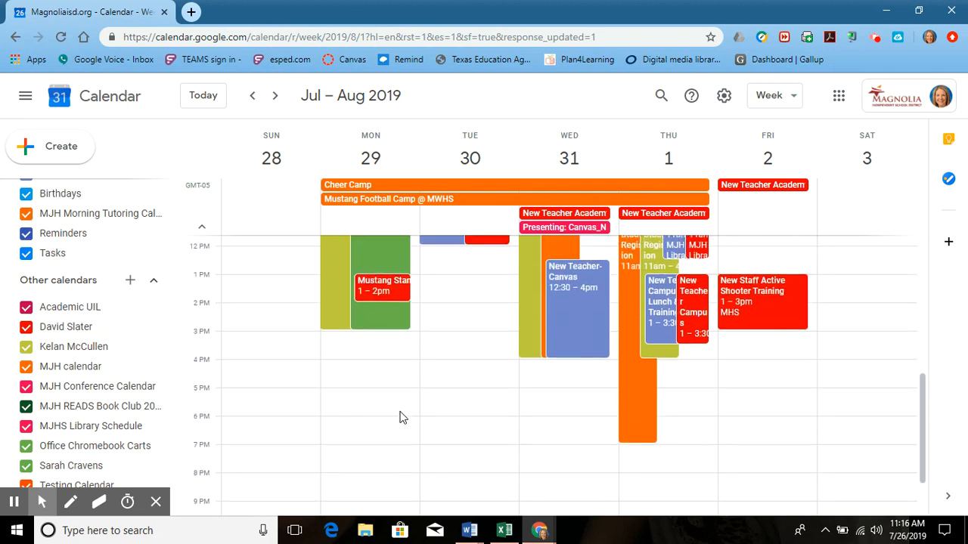
pyautogui.click(455, 312)
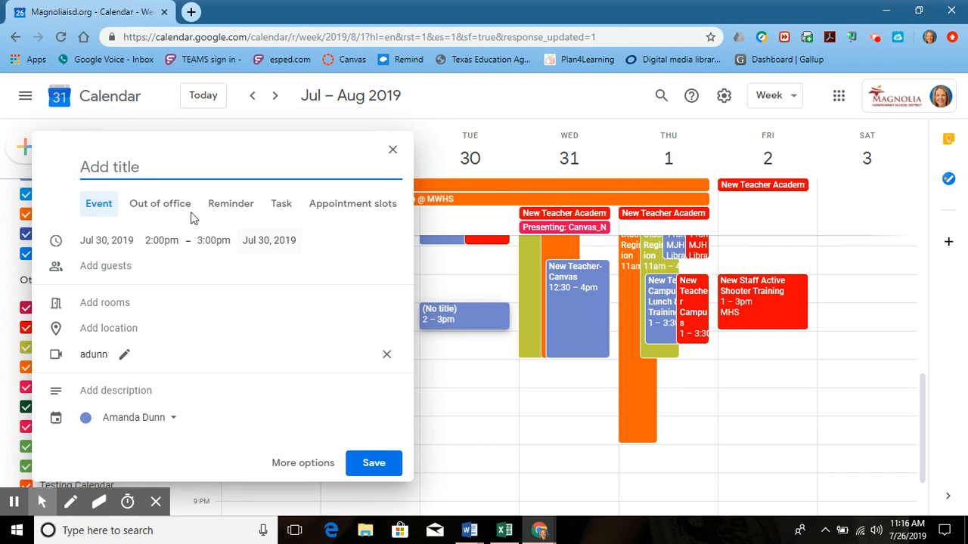
pyautogui.write('Practice')
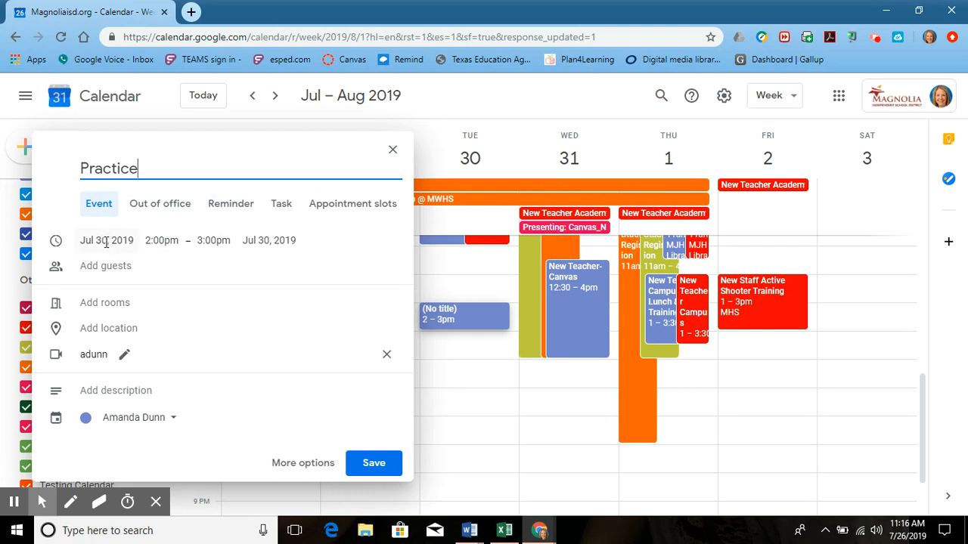
# Step: Set the Practice event's start time to 1:30pm and its end time to 3:00pm
pyautogui.click(165, 240)
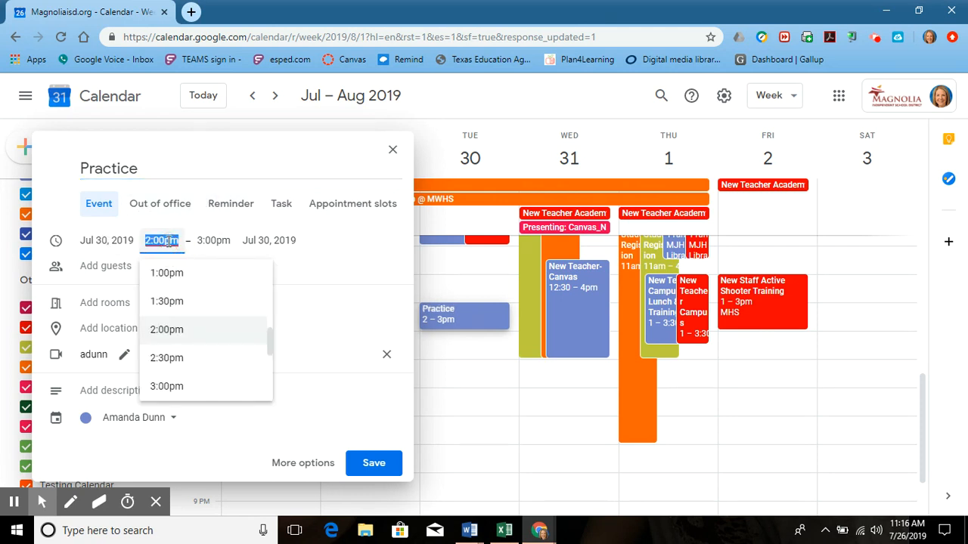
pyautogui.click(177, 301)
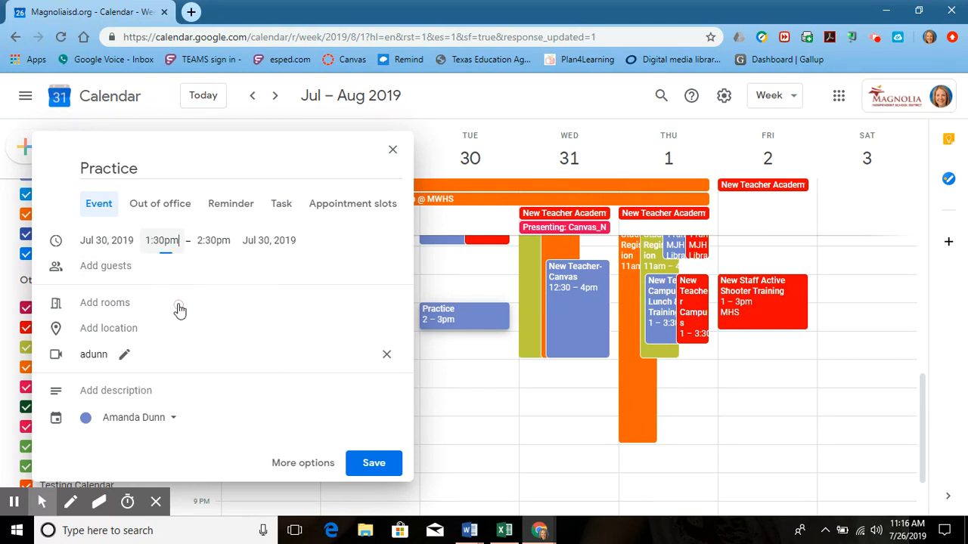
pyautogui.click(212, 240)
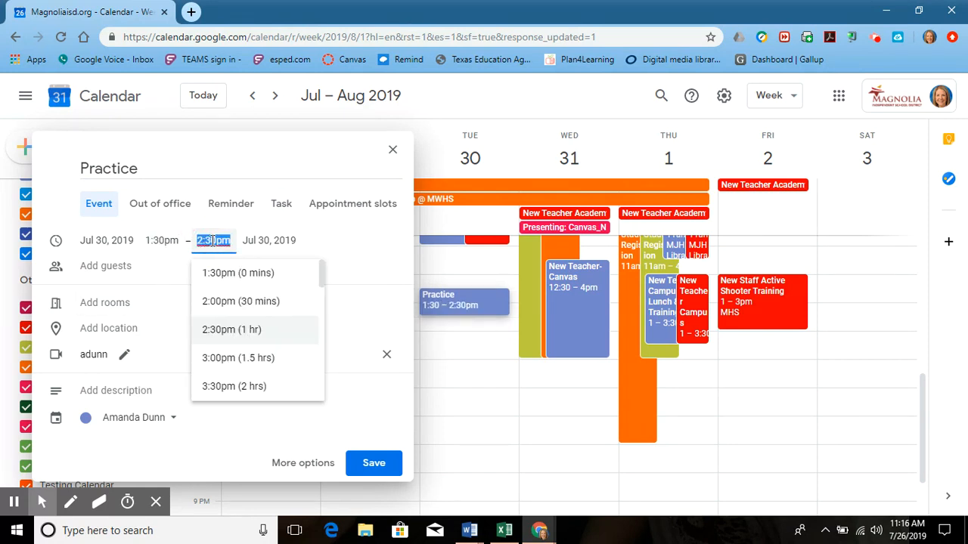
pyautogui.click(228, 358)
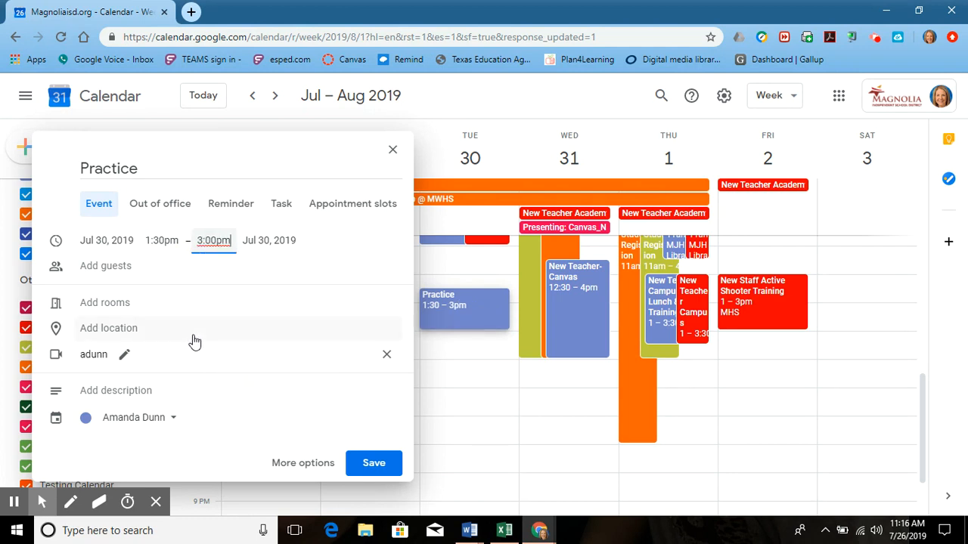
# Step: Add the first individual suggested contact as a guest of the Practice event and view the guest's availability
pyautogui.click(125, 268)
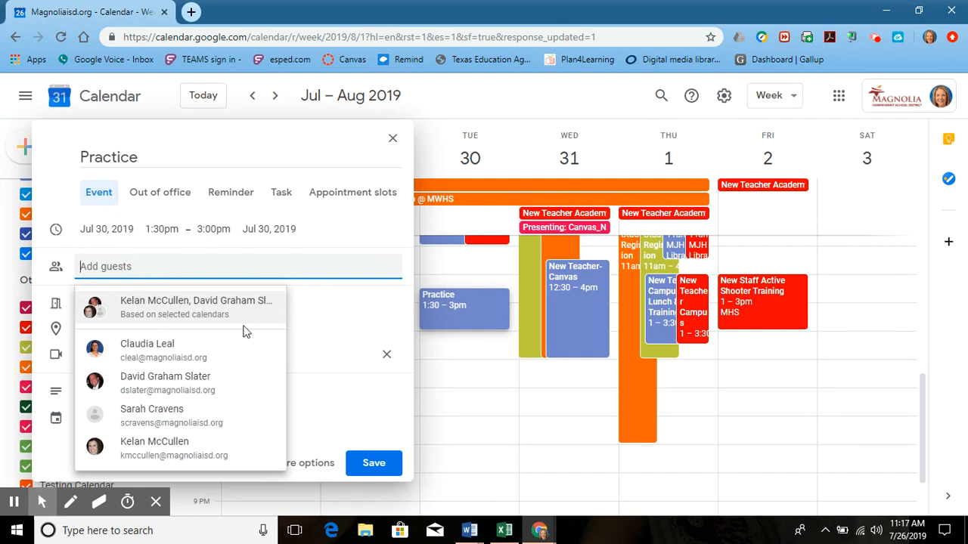
pyautogui.click(199, 355)
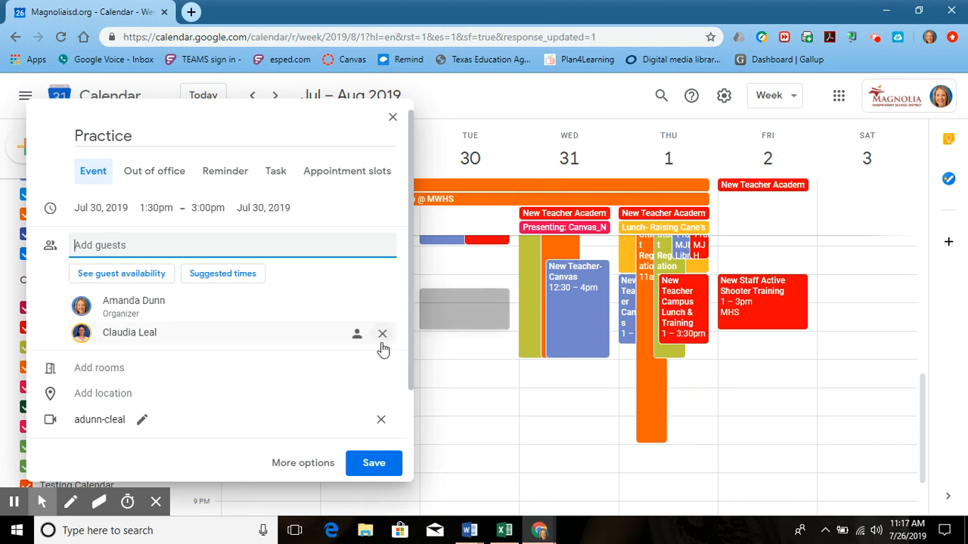
pyautogui.moveTo(408, 345); pyautogui.dragTo(414, 380)
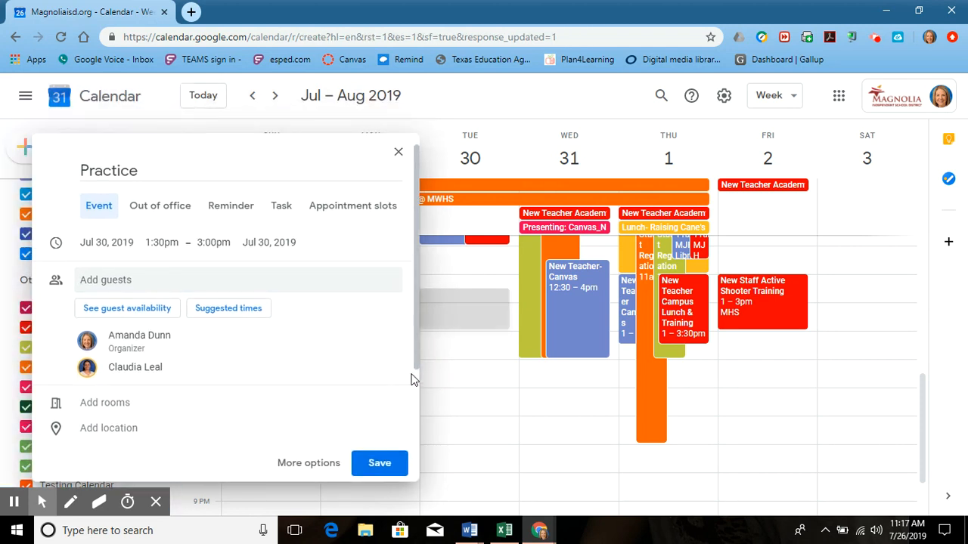
pyautogui.click(127, 309)
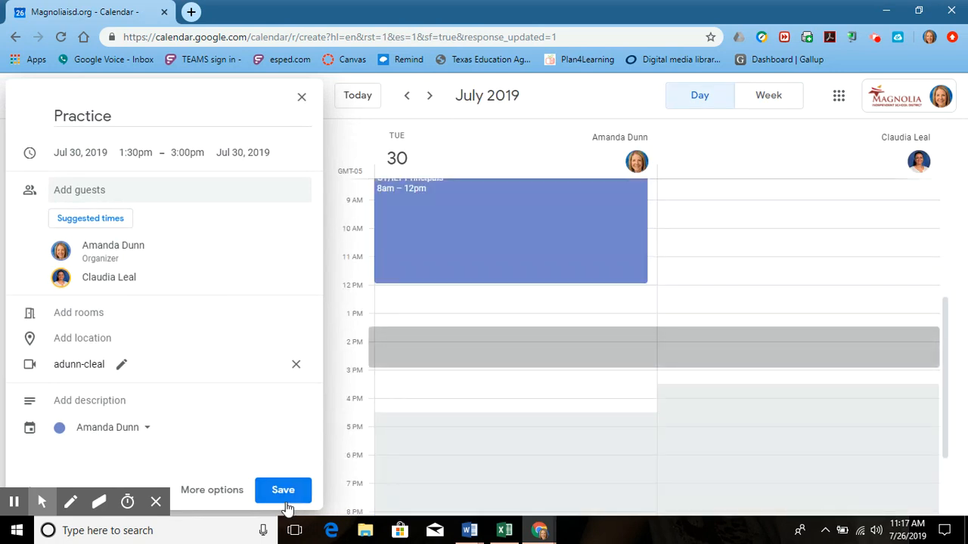
# Step: Open the Practice event's full options, review its details, and turn the All day setting on and off again
pyautogui.click(222, 491)
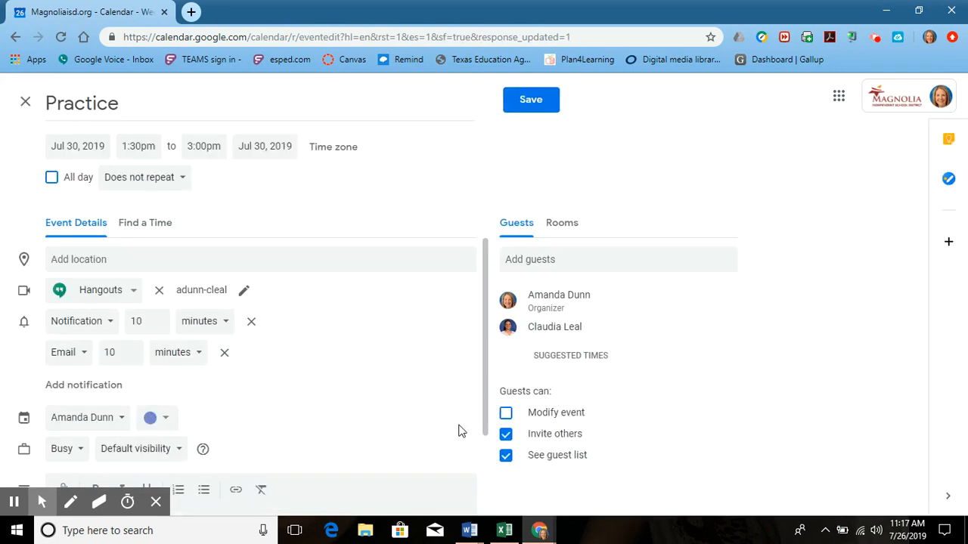
pyautogui.scroll(-2, 459, 432)
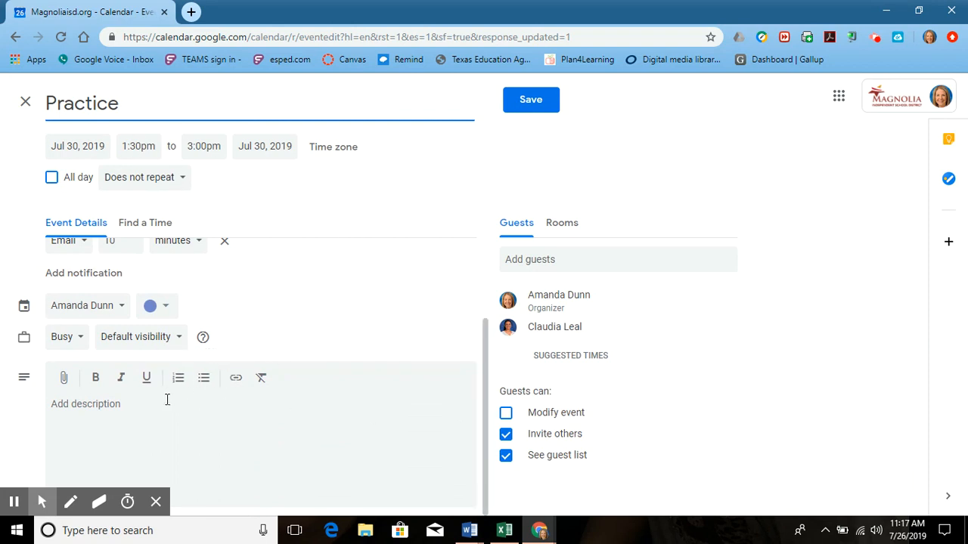
pyautogui.scroll(2, 285, 351)
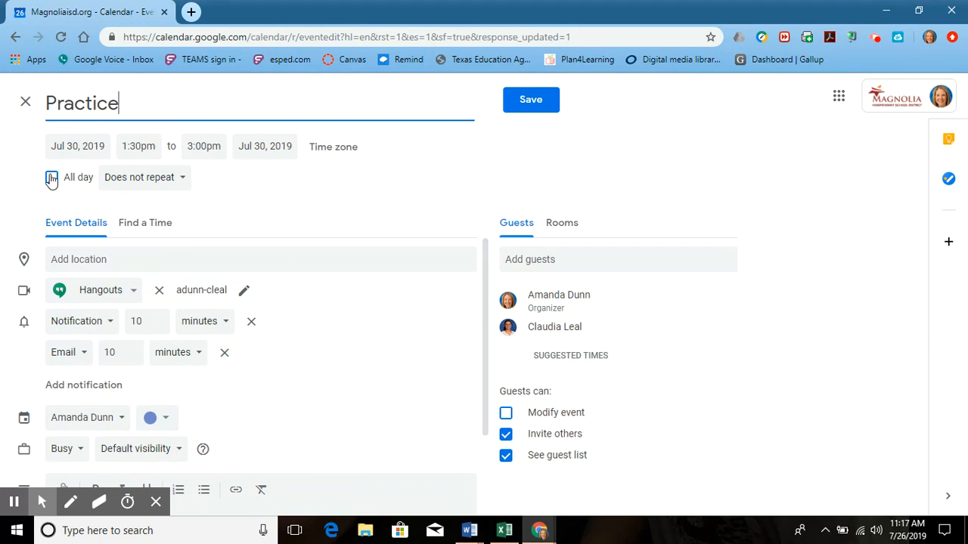
pyautogui.click(51, 178)
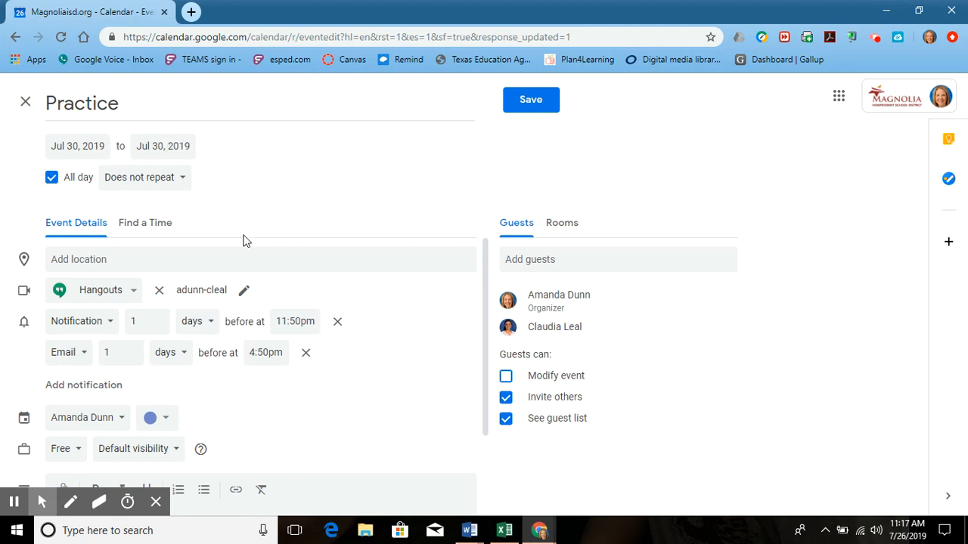
pyautogui.click(51, 179)
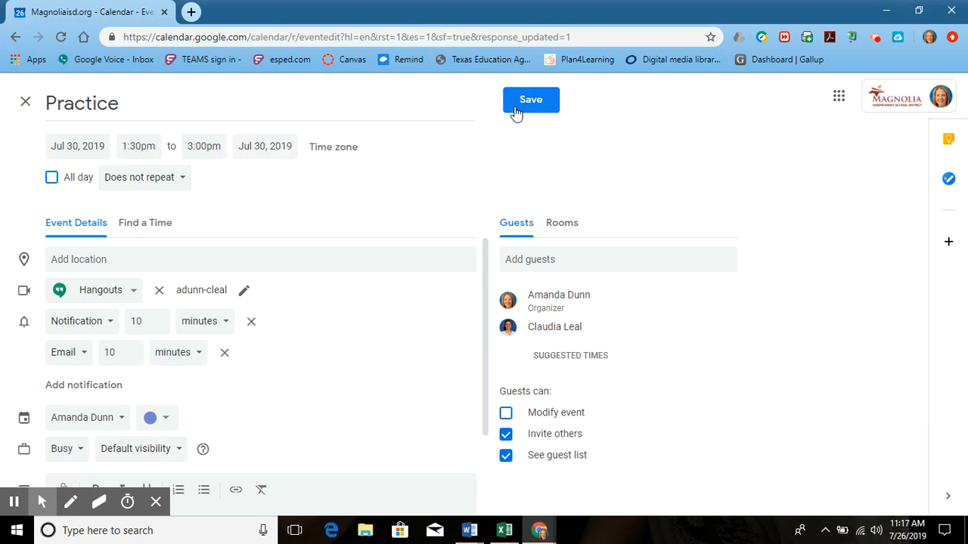
# Step: Save the Practice event without sending invitation emails to the guests
pyautogui.click(517, 111)
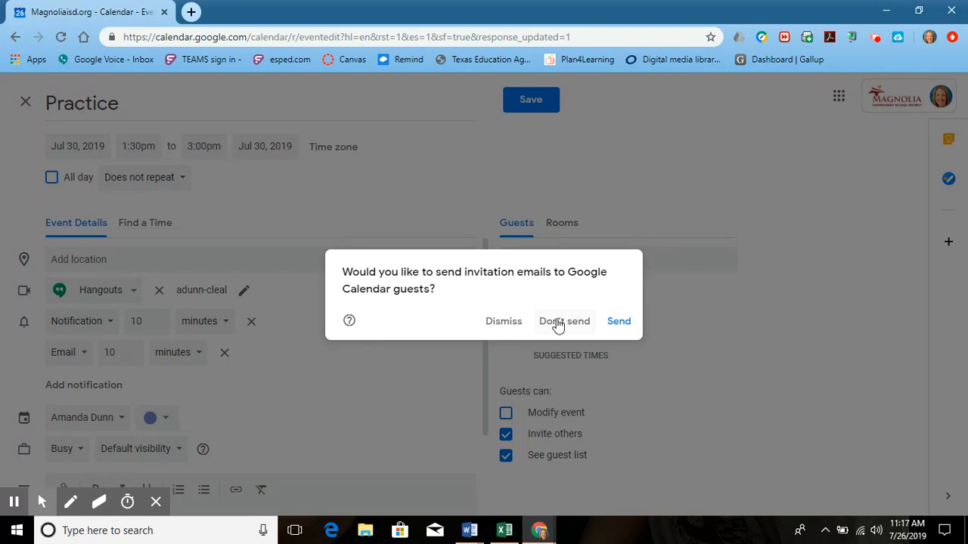
pyautogui.click(557, 323)
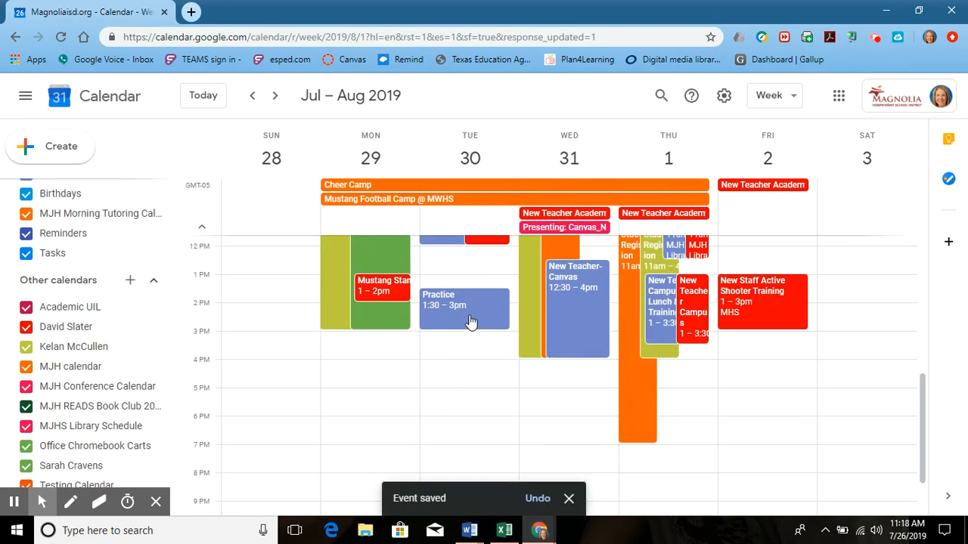
# Step: Open the calendar settings and review the general sections from Language and region through Keyboard shortcuts
pyautogui.click(725, 98)
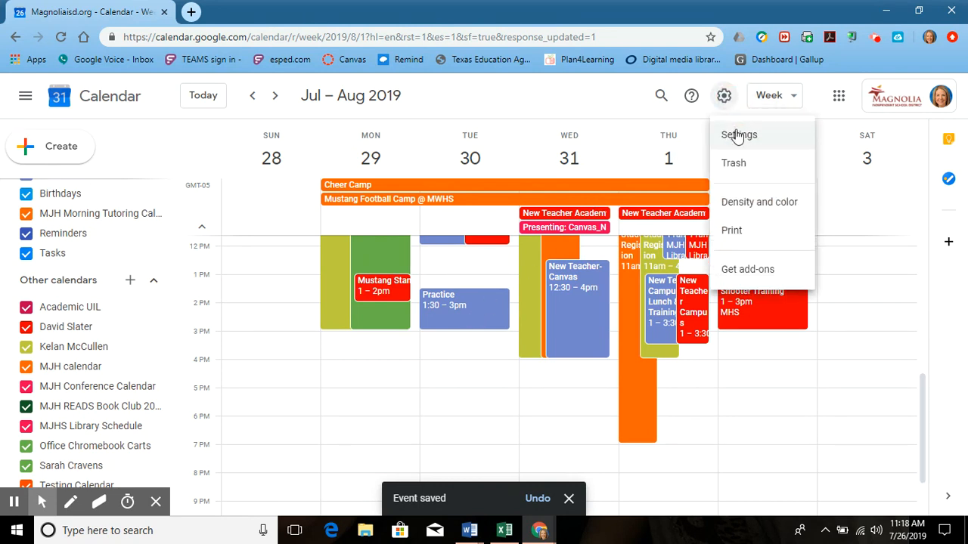
pyautogui.click(738, 137)
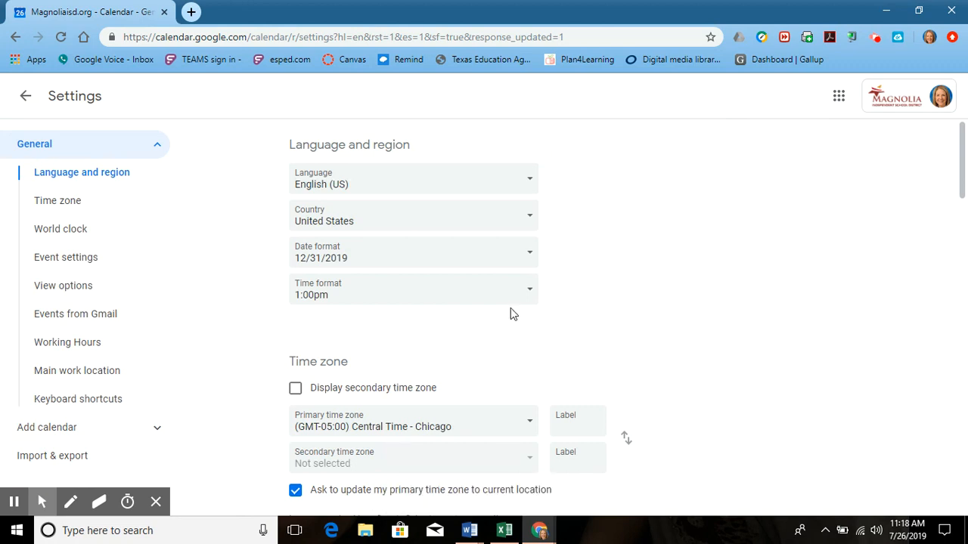
pyautogui.scroll(-7, 422, 383)
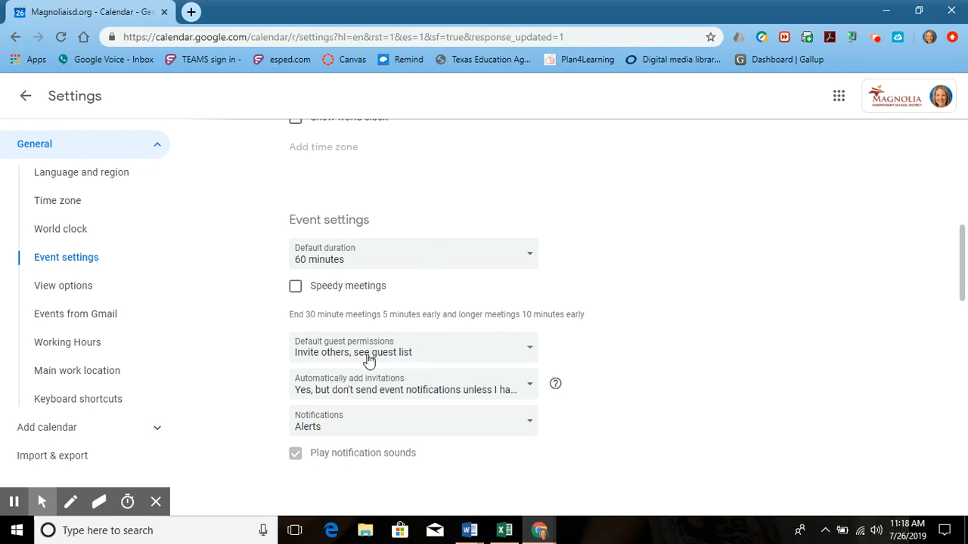
pyautogui.scroll(-3, 395, 449)
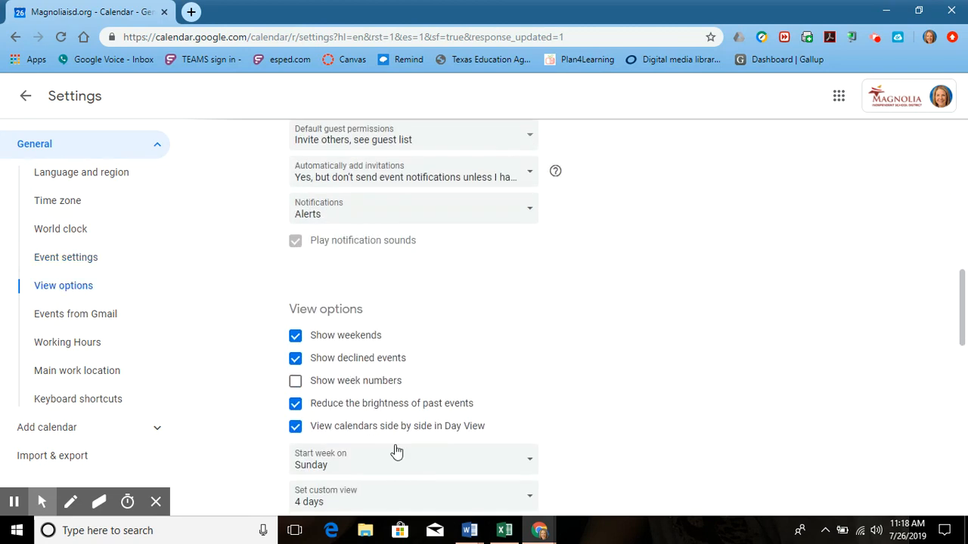
pyautogui.scroll(-3, 407, 401)
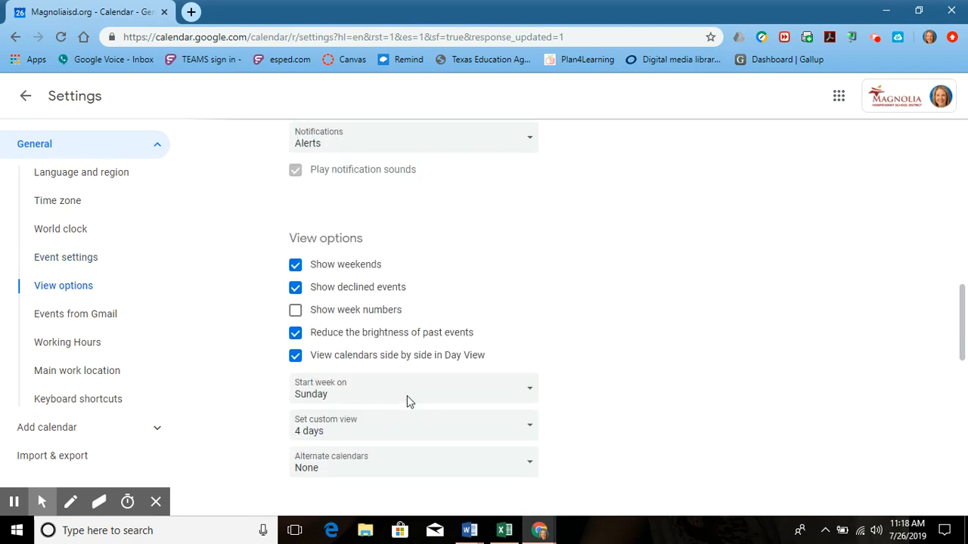
pyautogui.scroll(-4, 407, 402)
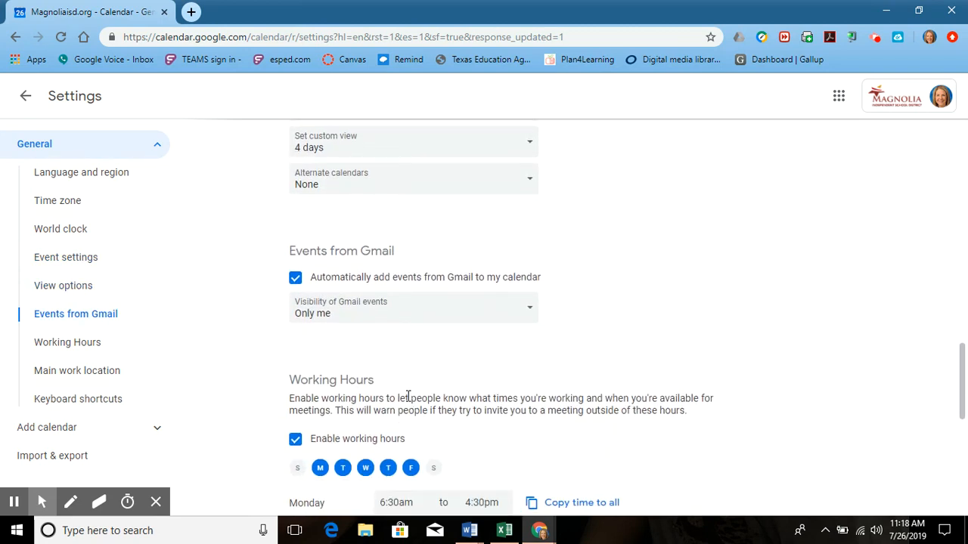
pyautogui.scroll(-1, 407, 402)
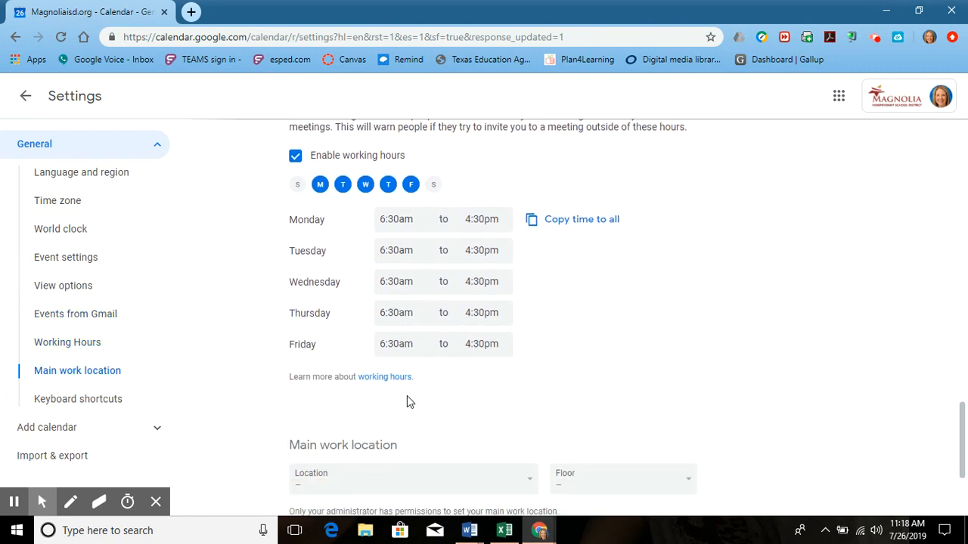
pyautogui.scroll(-2, 407, 401)
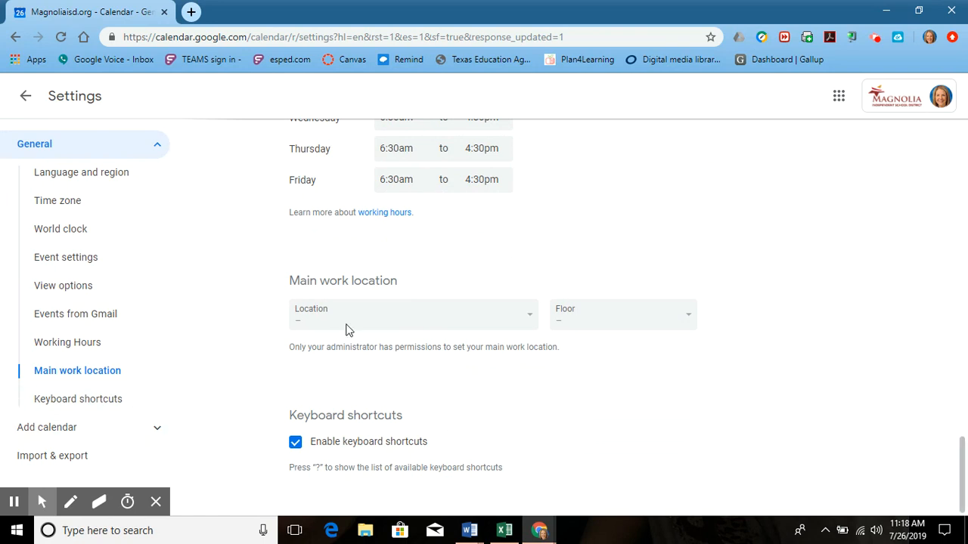
# Step: Review the Notifications choices under Event settings and keep Alerts selected
pyautogui.scroll(4, 348, 338)
pyautogui.scroll(5, 350, 341)
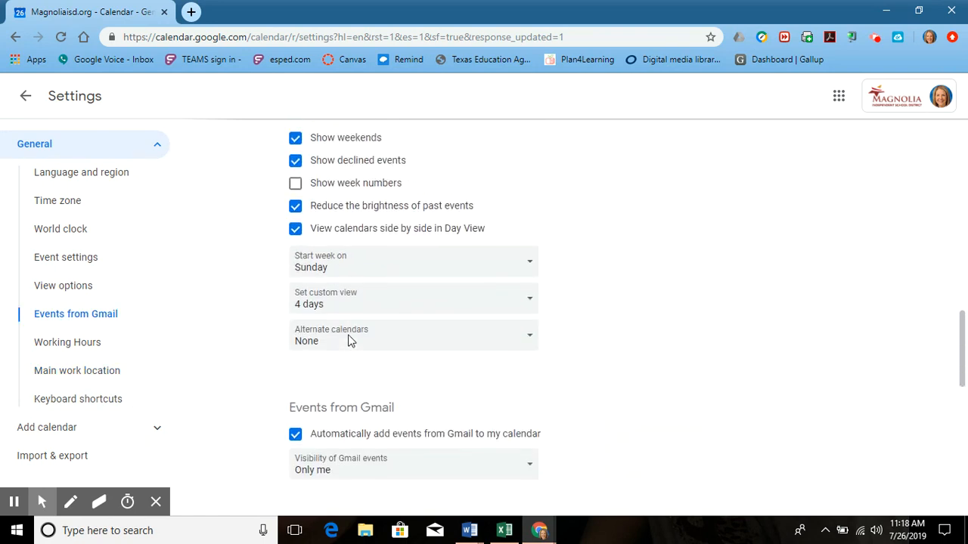
pyautogui.scroll(2, 349, 341)
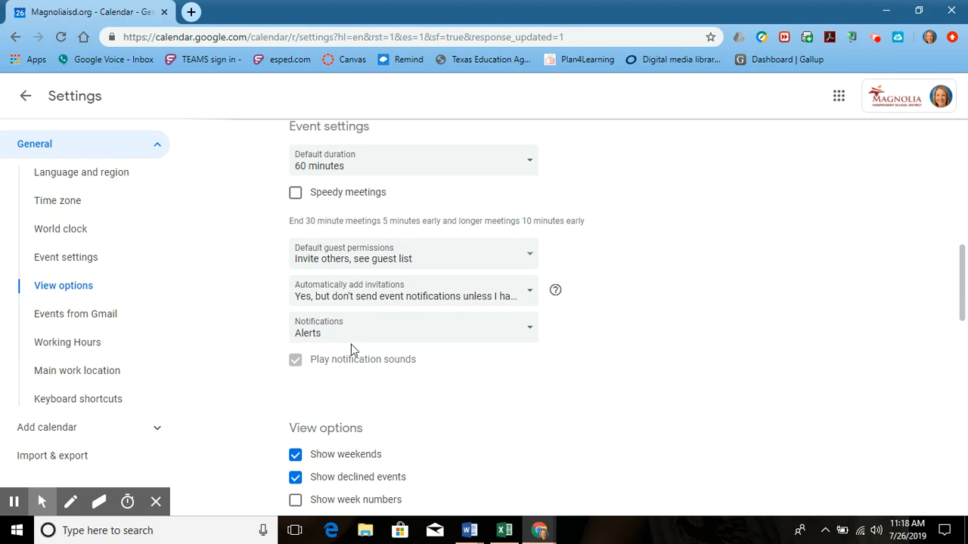
pyautogui.click(530, 339)
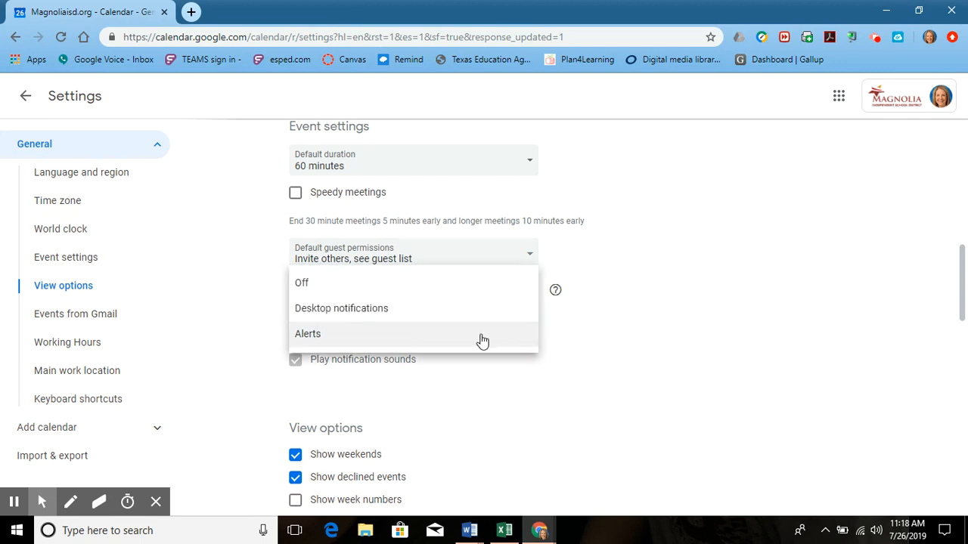
pyautogui.click(482, 340)
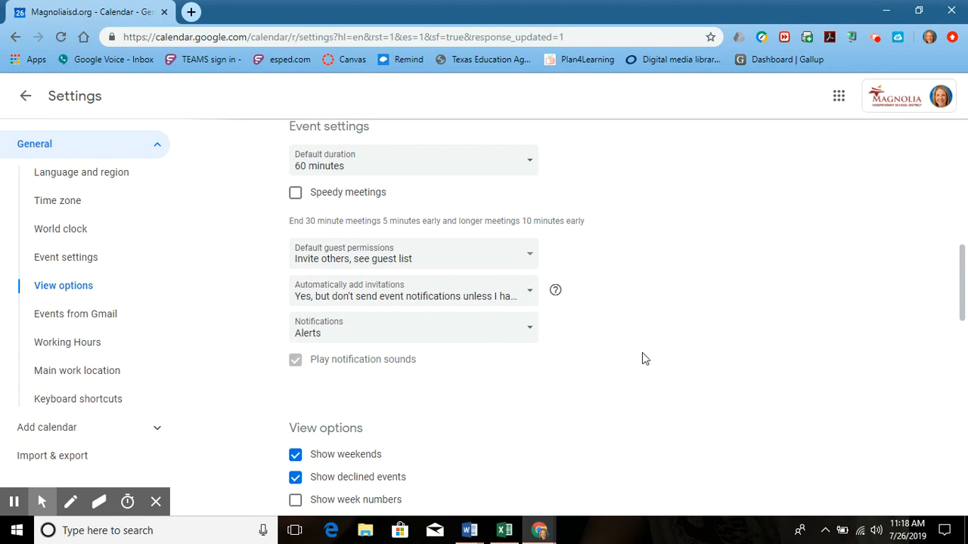
# Step: Return from the settings to the week calendar and look over the week's events, including Practice on Tuesday
pyautogui.click(25, 96)
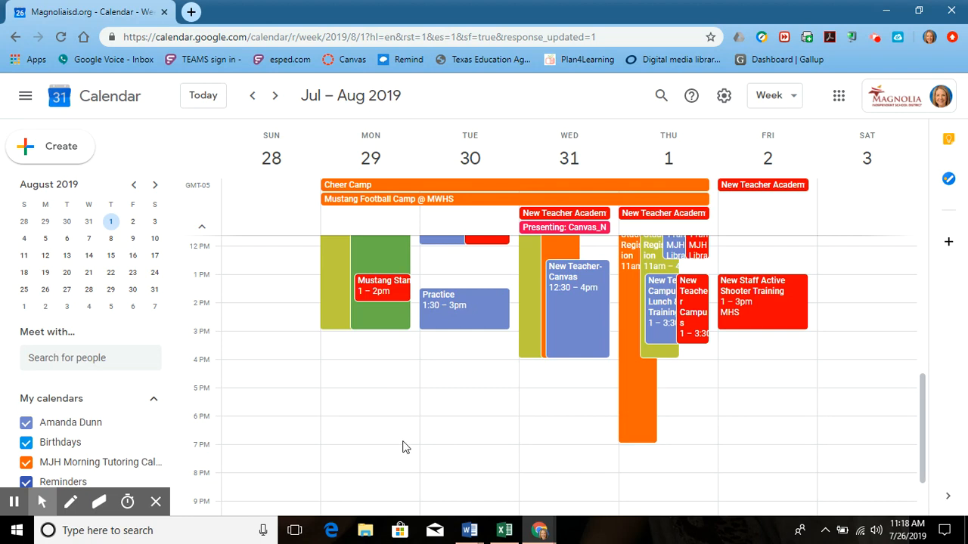
pyautogui.scroll(-2, 433, 490)
pyautogui.scroll(4, 433, 490)
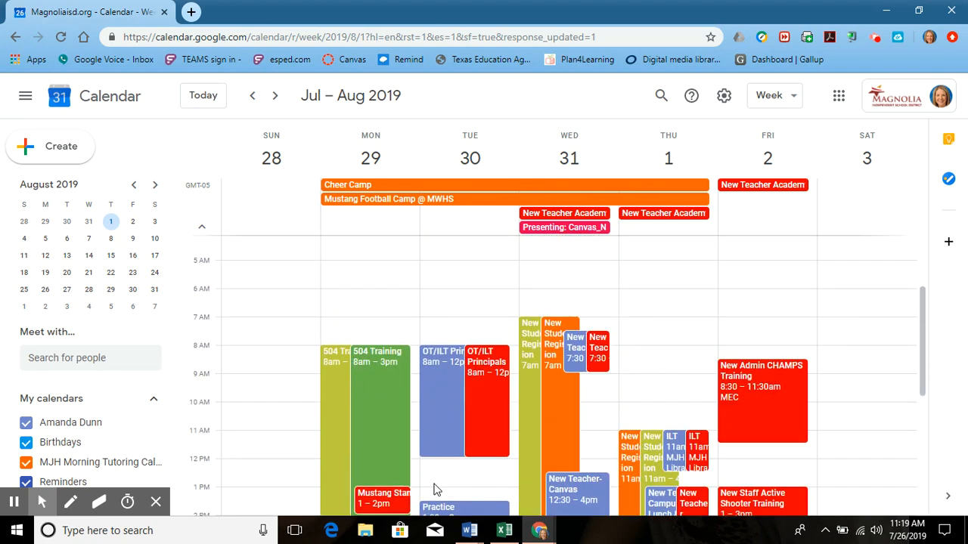
pyautogui.scroll(-2, 433, 490)
pyautogui.scroll(2, 433, 490)
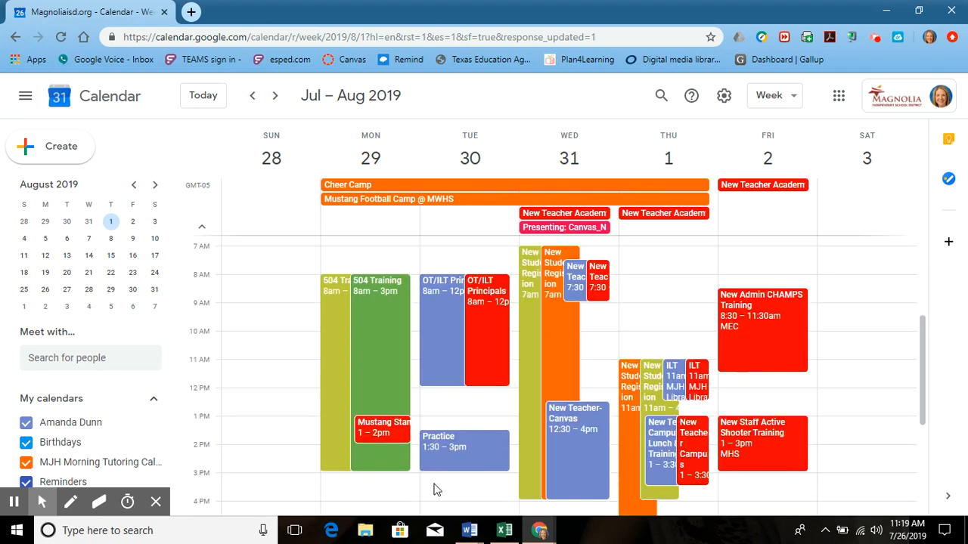